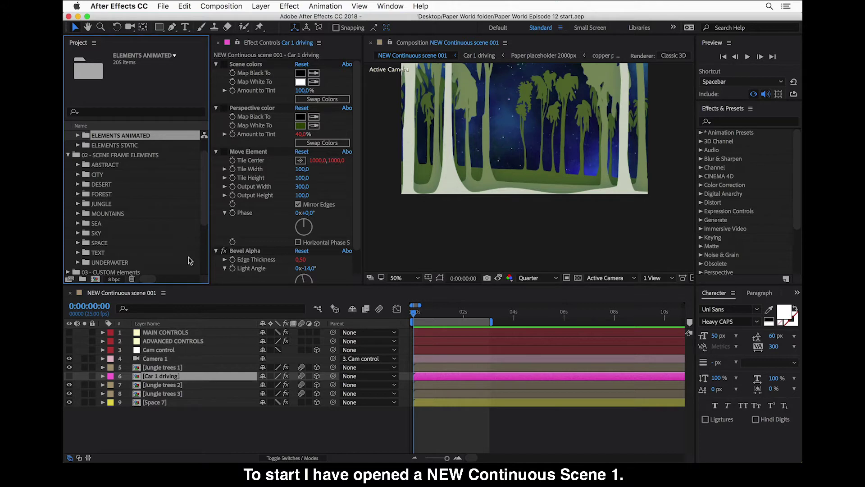
# - RAM preview the composition NEW Continuous scene 001 from its start
pyautogui.click(118, 298)
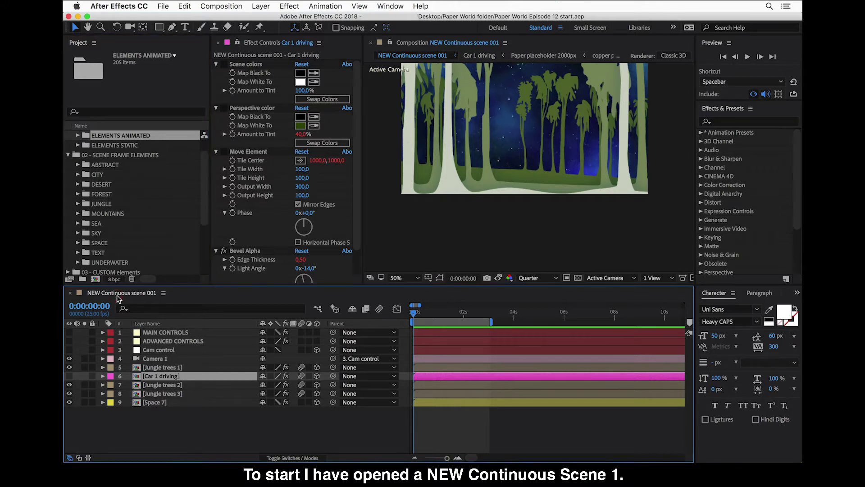
pyautogui.click(117, 294)
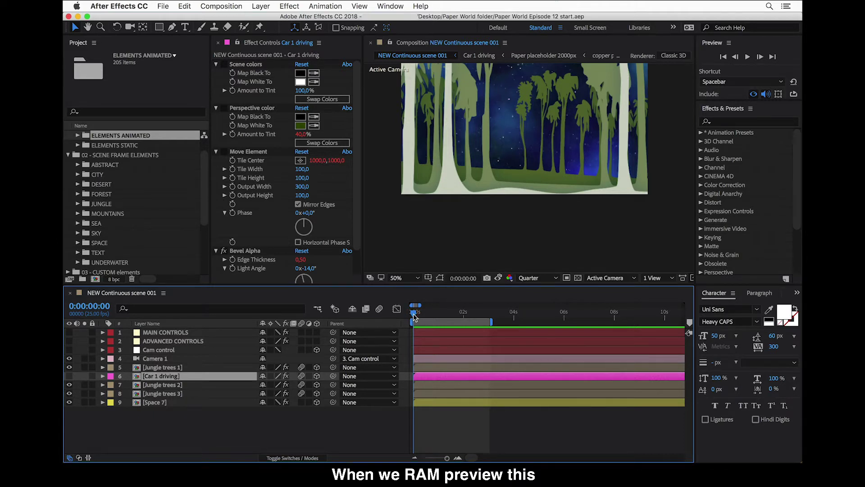
pyautogui.press('space')
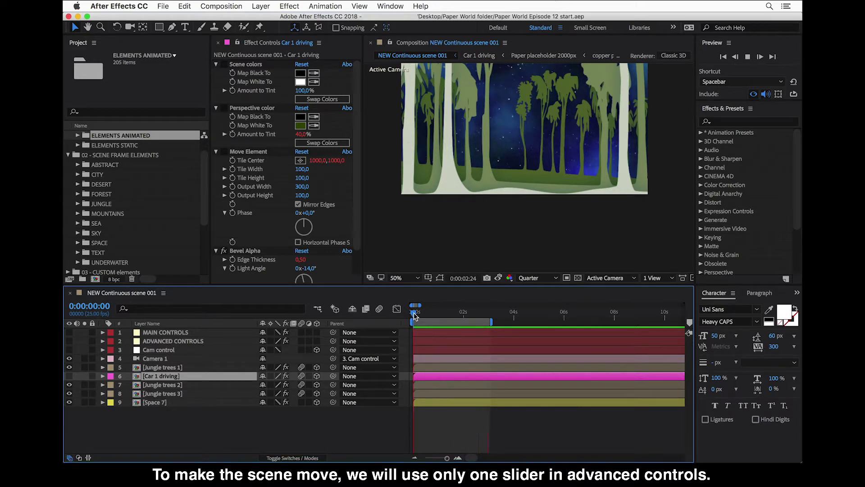
pyautogui.press('space')
# - Set the Moving Speed X slider of the ADVANCED CONTROLS layer to 5
pyautogui.click(166, 343)
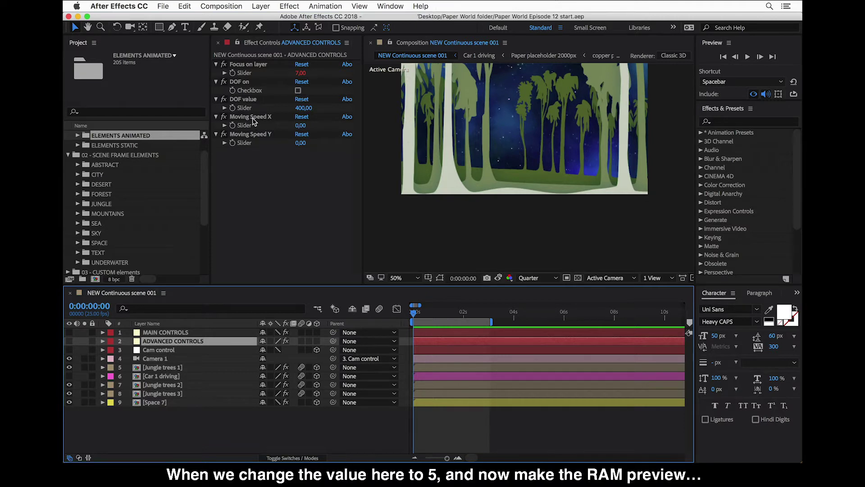
pyautogui.click(253, 118)
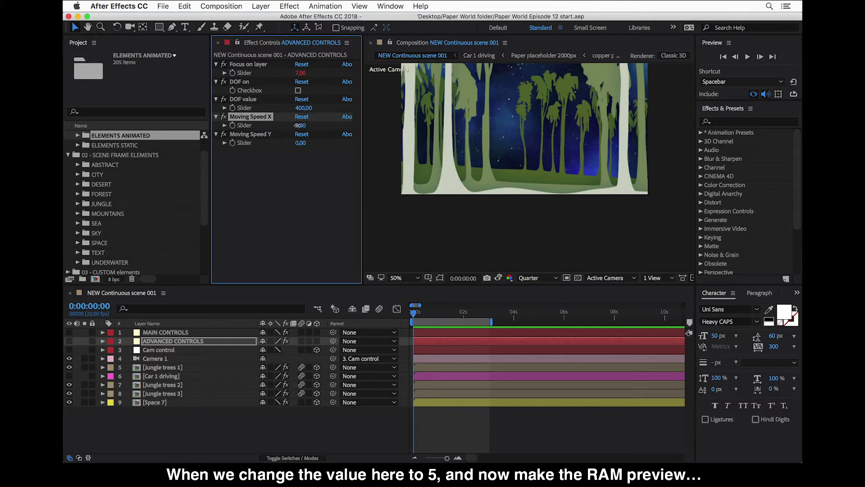
pyautogui.click(298, 125)
pyautogui.write('5')
pyautogui.press('Return')
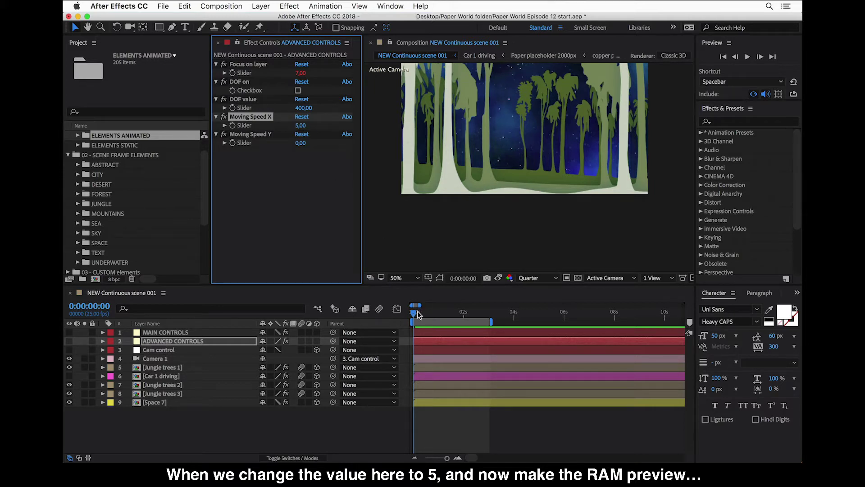
# - RAM preview the moving scene and open the Moving Speed X value for editing
pyautogui.press('space')
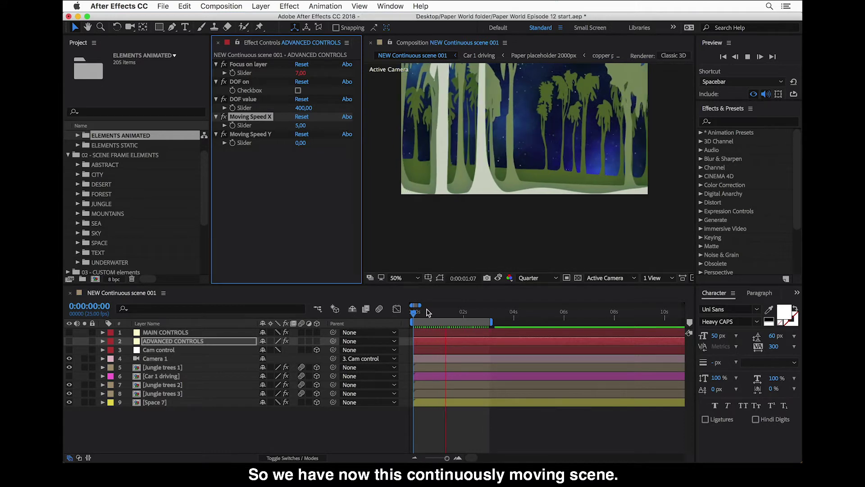
pyautogui.press('space')
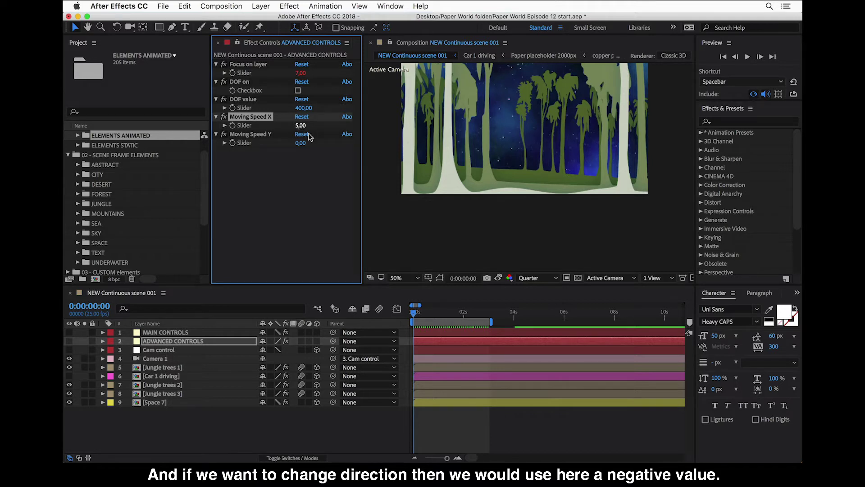
pyautogui.moveTo(299, 126); pyautogui.dragTo(297, 127)
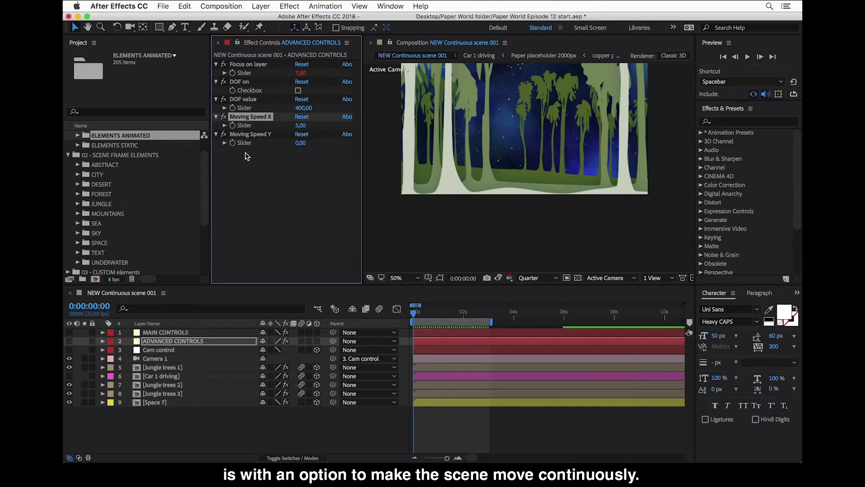
# - Select the frame element layers Jungle trees 1, Jungle trees 2 and Jungle trees 3, and the Space 7 layer on its own
pyautogui.click(160, 367)
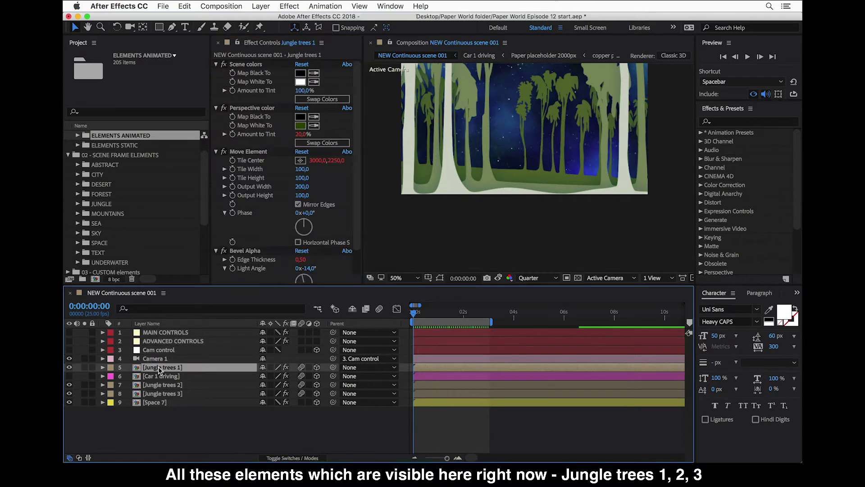
pyautogui.keyDown('super'); pyautogui.click(176, 387); pyautogui.keyUp('super')
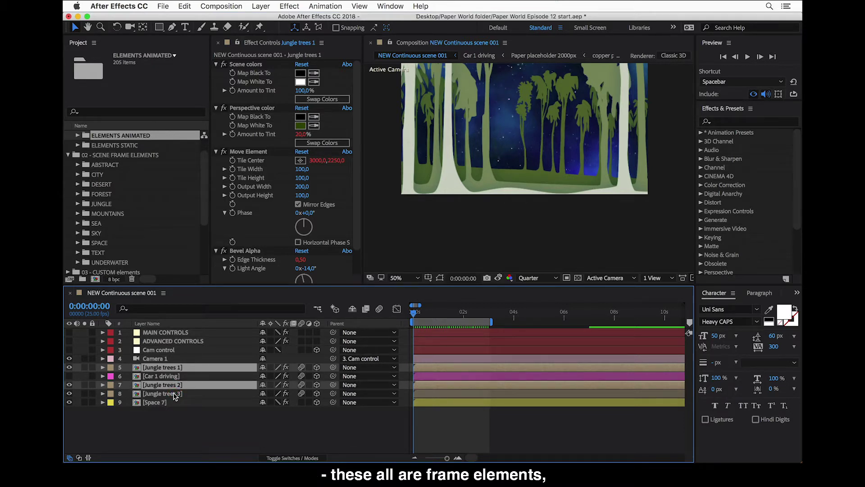
pyautogui.keyDown('super'); pyautogui.click(175, 396); pyautogui.keyUp('super')
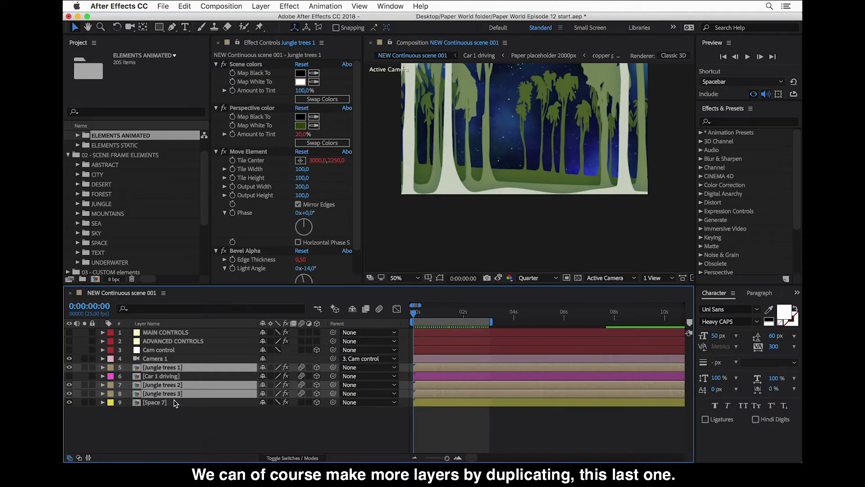
pyautogui.click(175, 402)
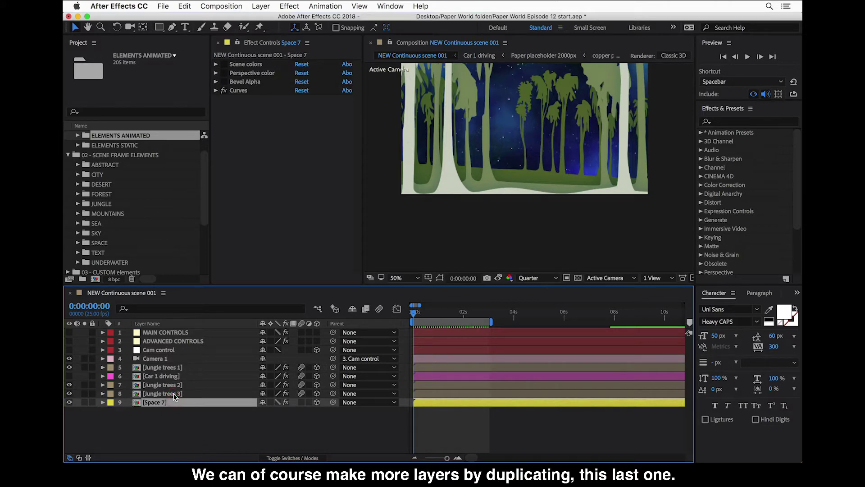
# - Duplicate the Jungle trees 3 layer twice
pyautogui.click(175, 394)
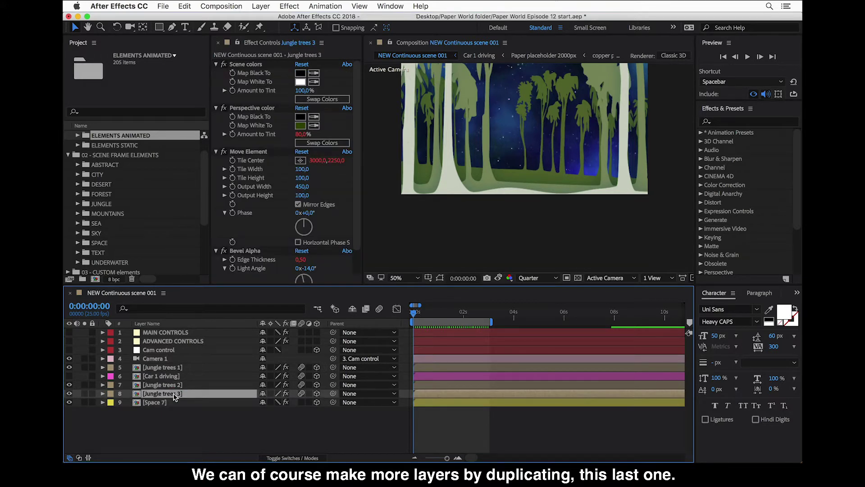
pyautogui.press('super+d')
pyautogui.press('super+d')
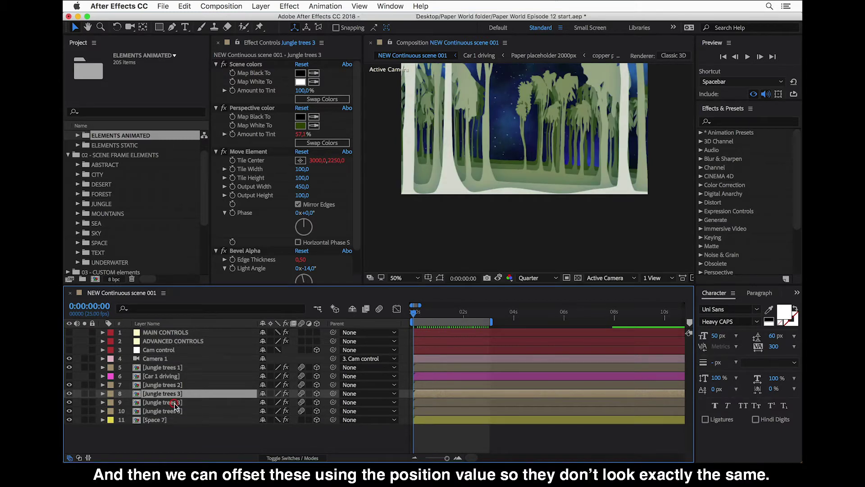
# - Set the X position of the middle Jungle trees 3 layer to 700 and collapse its properties
pyautogui.click(175, 403)
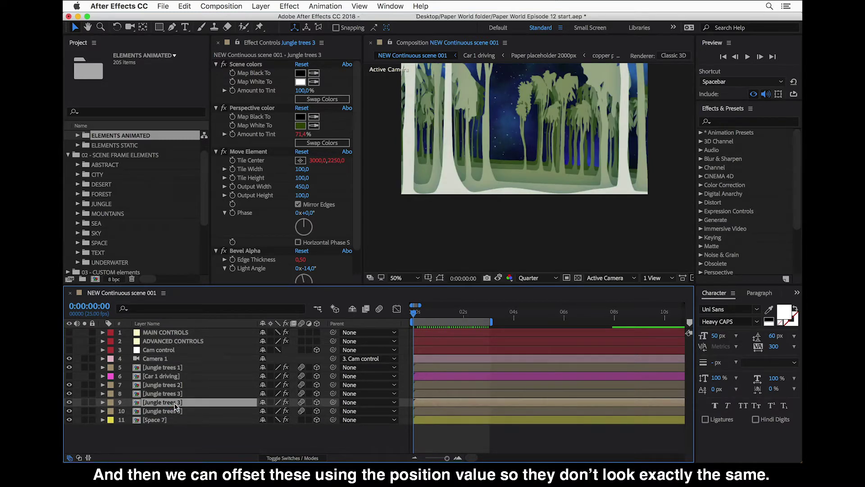
pyautogui.press('p')
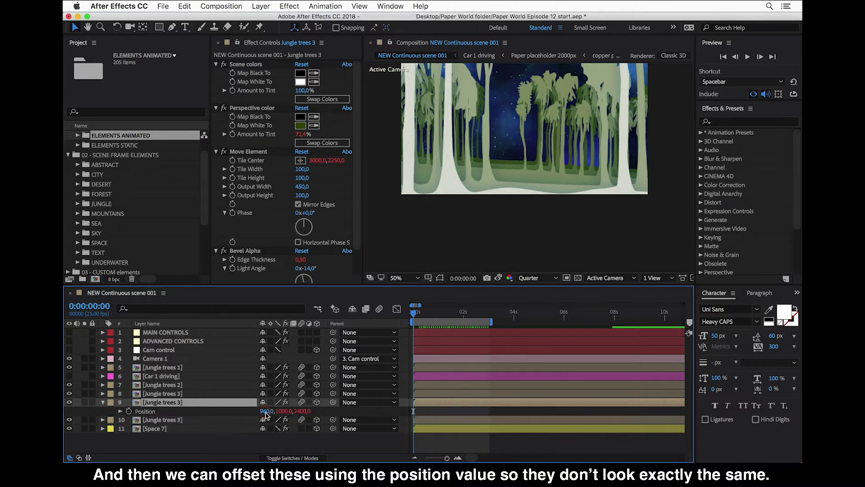
pyautogui.click(266, 411)
pyautogui.write('700')
pyautogui.press('Return')
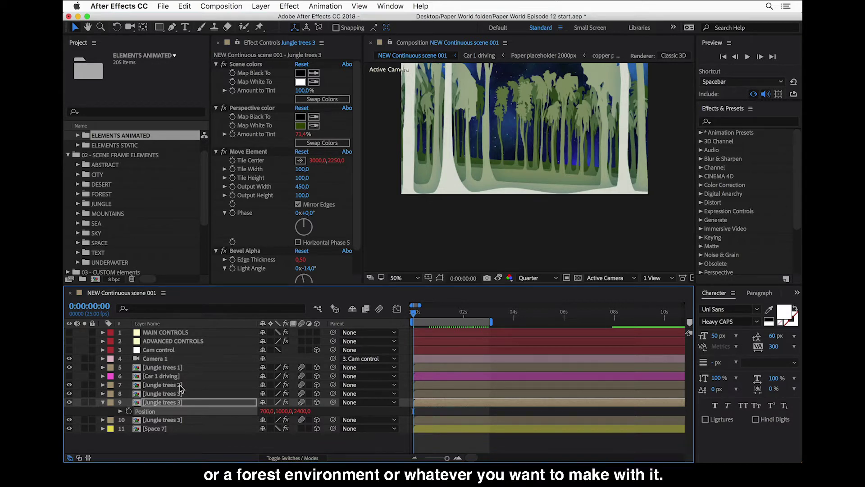
pyautogui.click(103, 402)
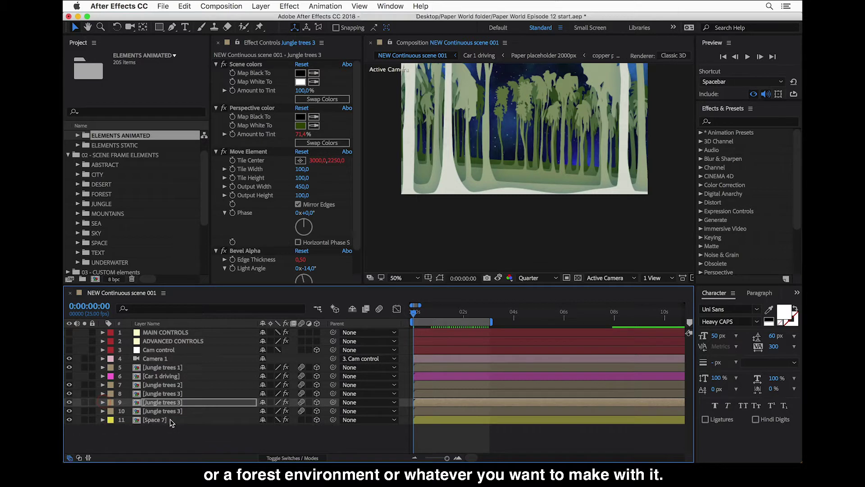
# - Delete the lowest Jungle trees 3 layer and replace the one above it with Sand dunes 1 from the DESERT folder
pyautogui.click(172, 412)
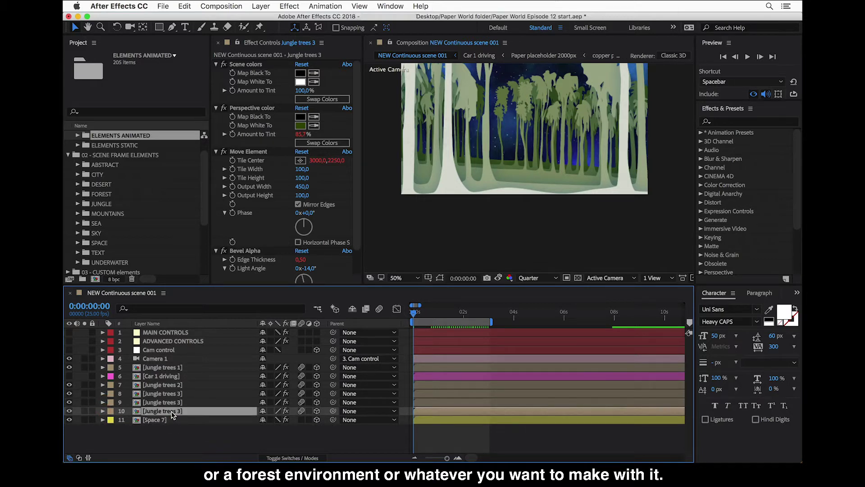
pyautogui.press('Delete')
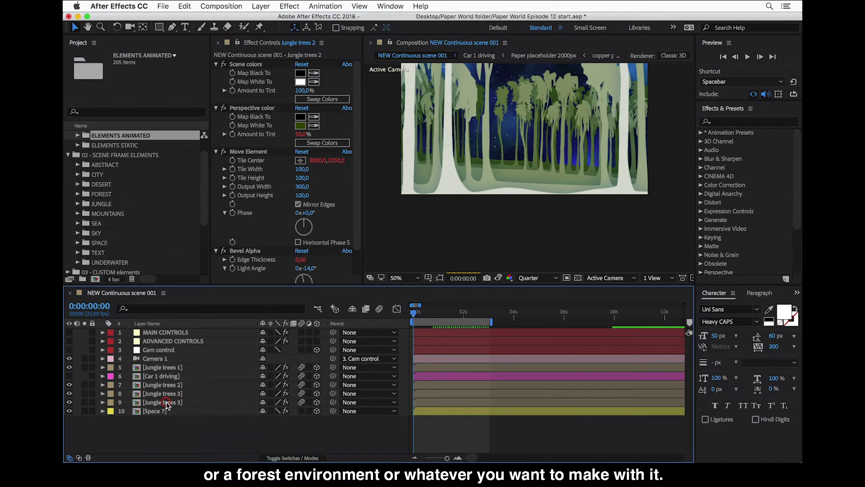
pyautogui.press('super+Down')
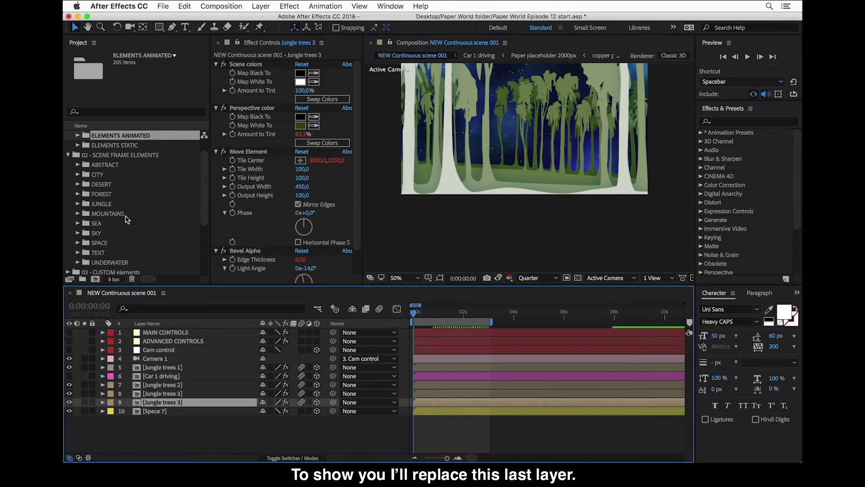
pyautogui.click(78, 185)
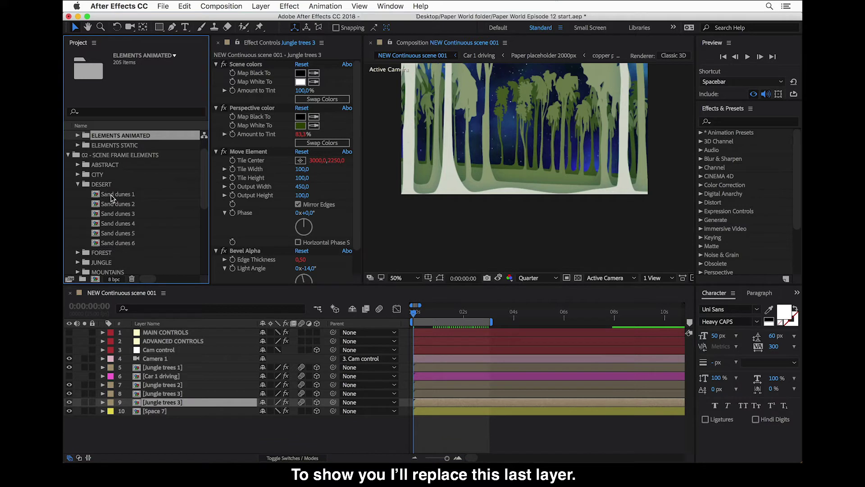
pyautogui.moveTo(110, 195); pyautogui.dragTo(185, 406)
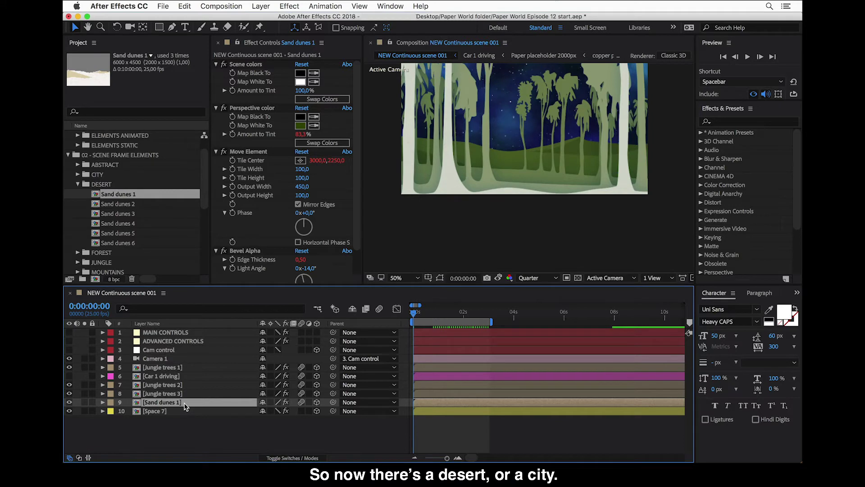
# - Replace the Sand dunes 1 layer with Cityscape 6 from the CITY folder
pyautogui.click(78, 185)
pyautogui.click(78, 175)
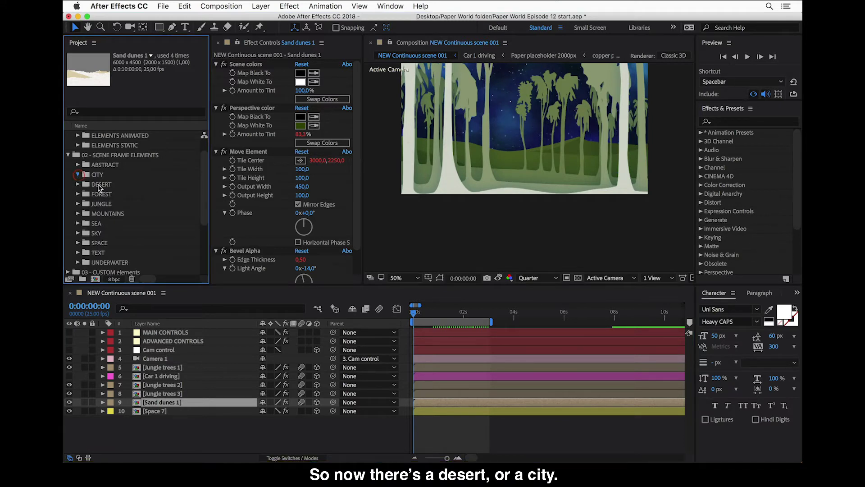
pyautogui.click(115, 214)
pyautogui.moveTo(116, 215); pyautogui.dragTo(170, 405)
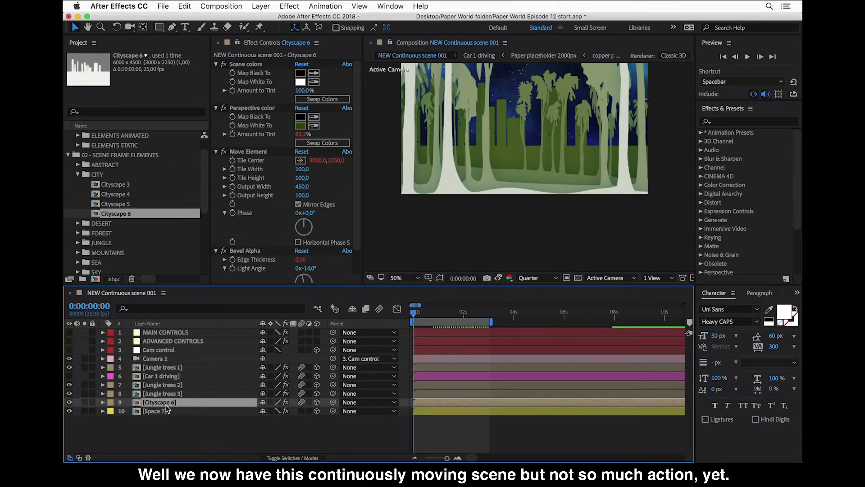
# - Collapse the CITY folder and delete the Cityscape 6 layer
pyautogui.click(80, 178)
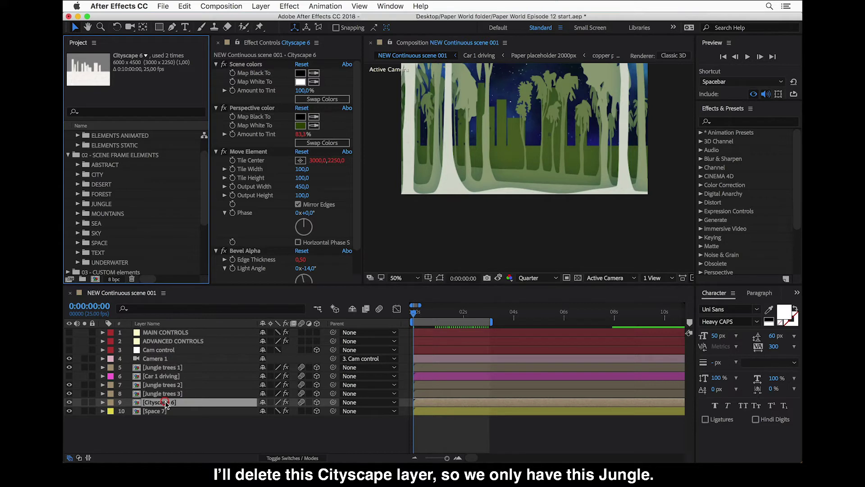
pyautogui.click(165, 402)
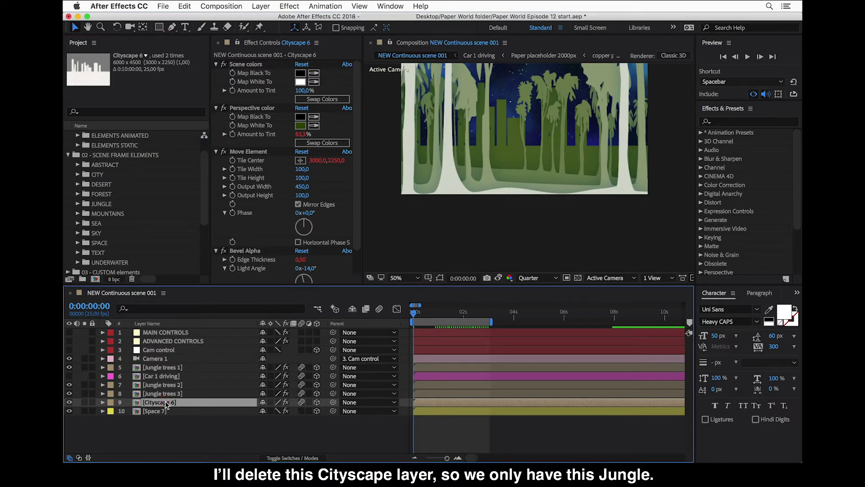
pyautogui.press('Delete')
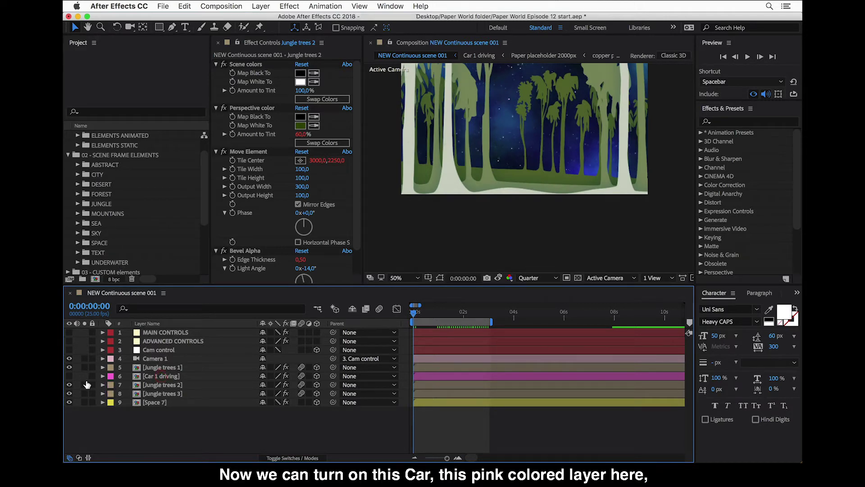
# - Make the Car 1 driving layer visible and RAM preview the scene with the car
pyautogui.click(69, 377)
pyautogui.click(69, 376)
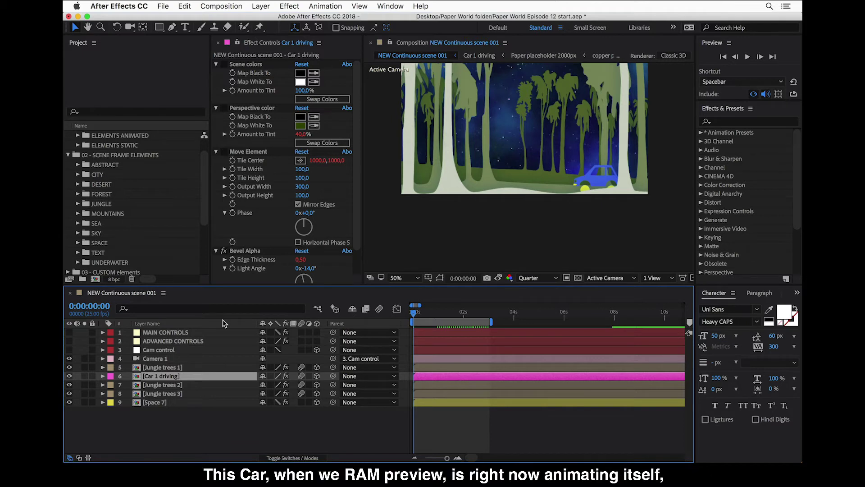
pyautogui.click(192, 376)
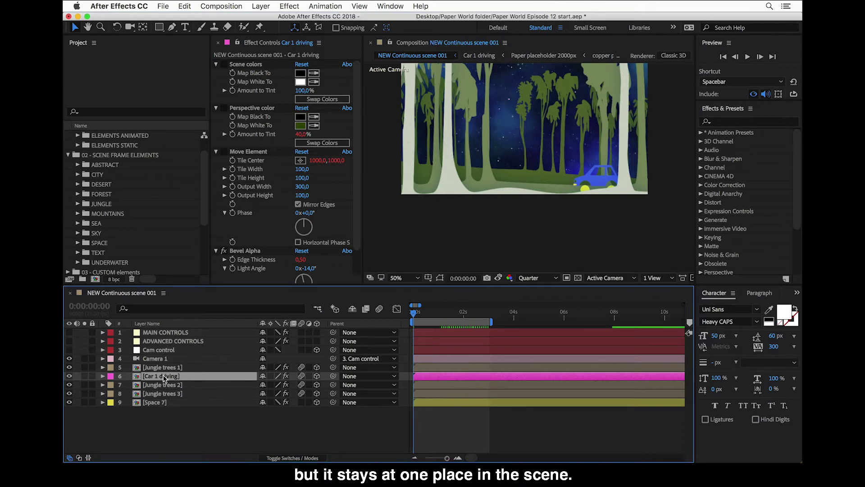
pyautogui.press('space')
pyautogui.press('space')
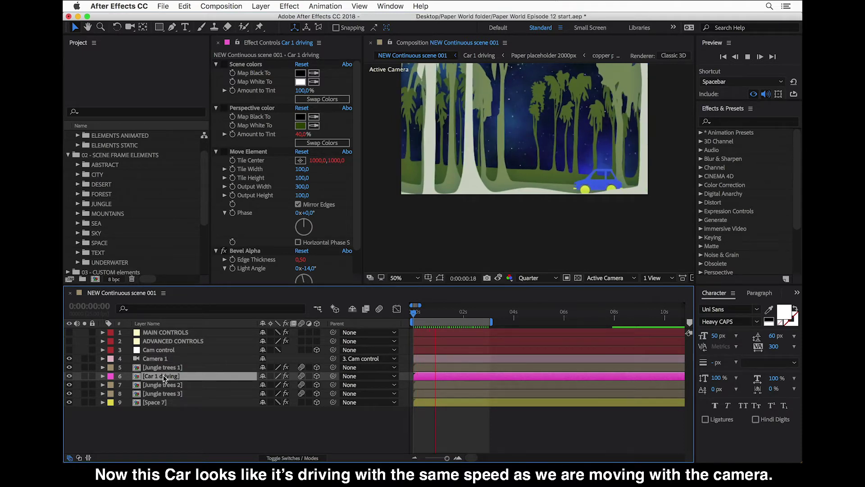
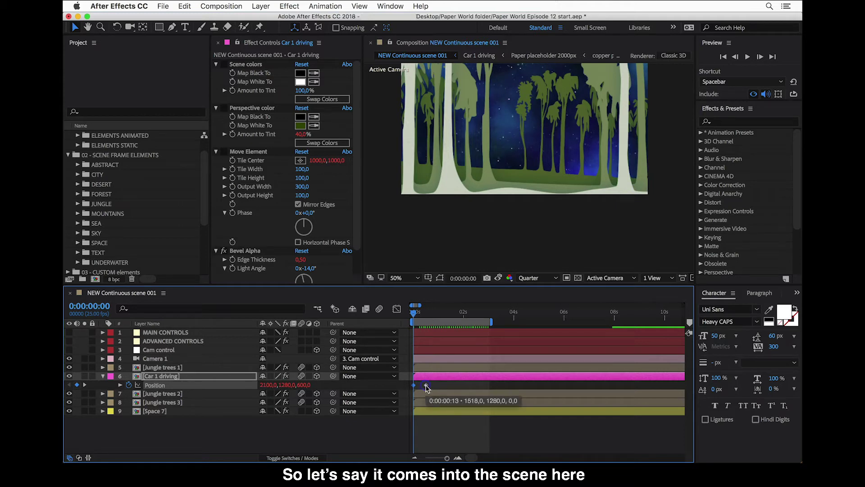
# - Apply Easy Ease In to the second Position keyframe of the Car 1 driving layer, at 0:00:00:13
pyautogui.rightClick(427, 386)
pyautogui.moveTo(467, 456)
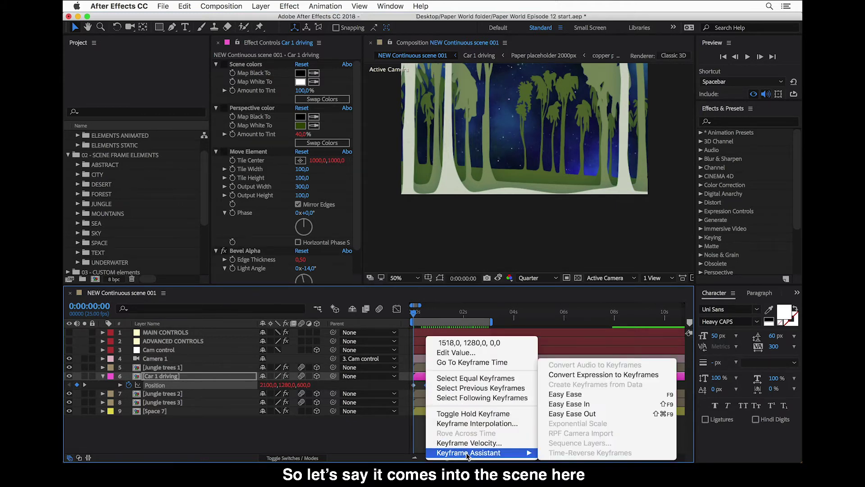
pyautogui.click(567, 404)
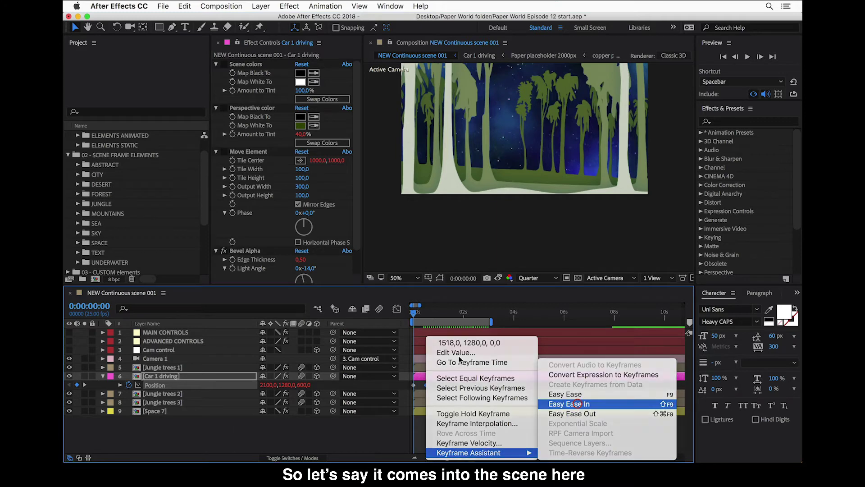
# - Add a Position keyframe with the same value to the Car 1 driving layer at 0:00:01:09
pyautogui.click(451, 313)
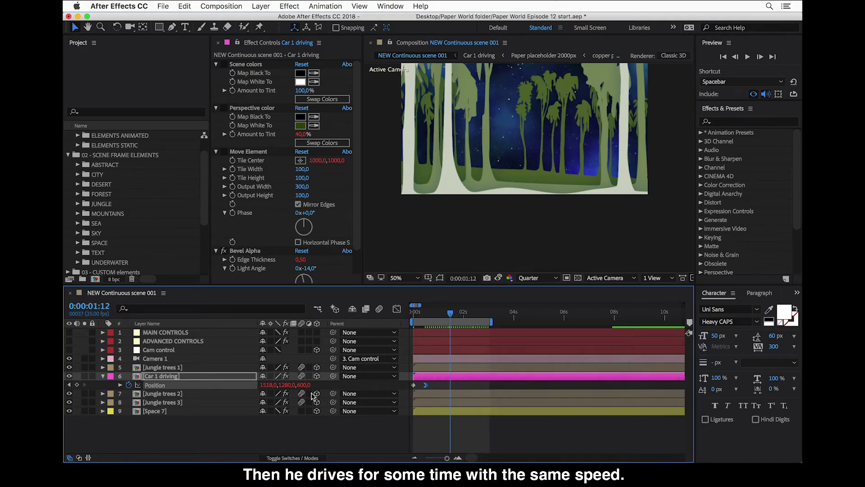
pyautogui.press('Home')
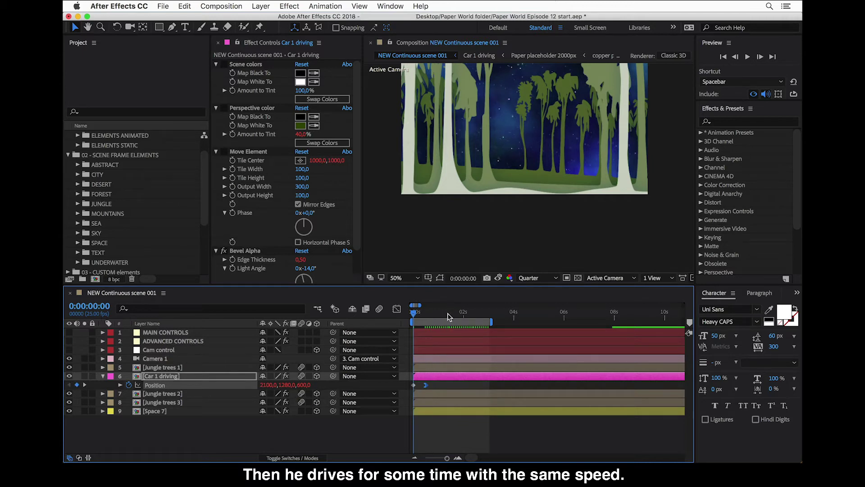
pyautogui.click(447, 313)
pyautogui.click(77, 385)
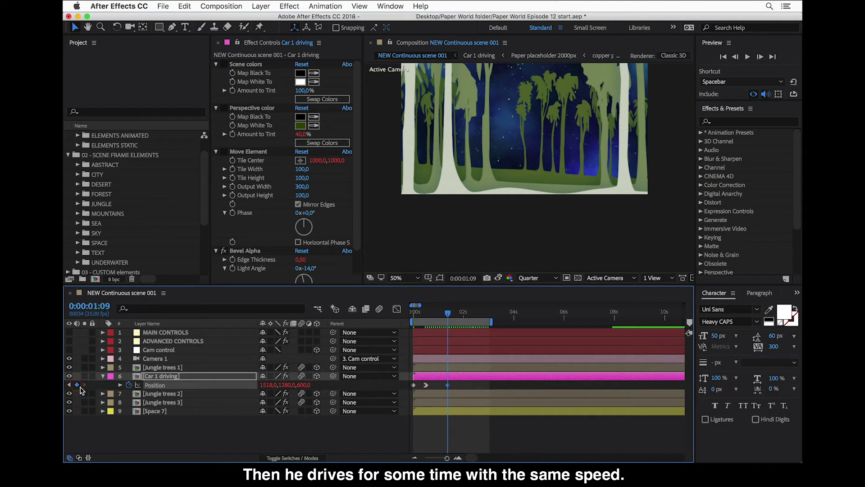
# - At 0:00:01:22, keyframe the Car 1 driving layer's X Position at 1000
pyautogui.click(461, 316)
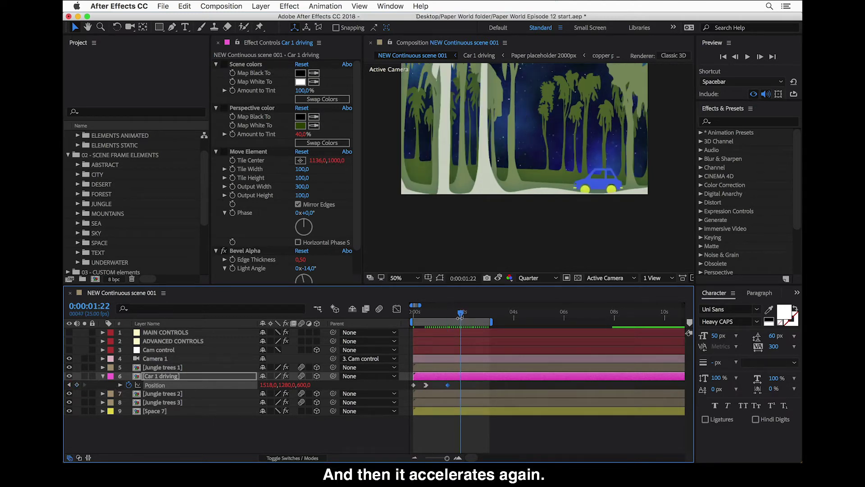
pyautogui.click(268, 387)
pyautogui.click(268, 386)
pyautogui.write('1000')
pyautogui.press('Return')
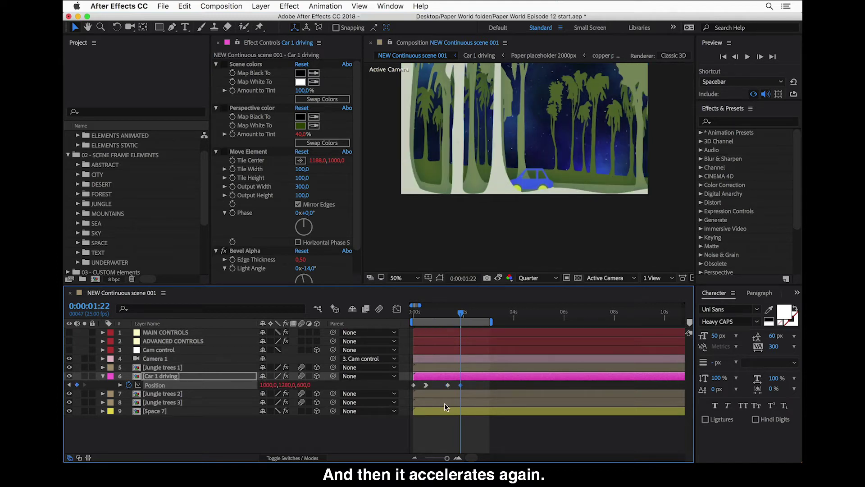
# - Apply Easy Ease Out to the Car 1 driving layer's Position keyframe at 0:00:01:09
pyautogui.rightClick(448, 386)
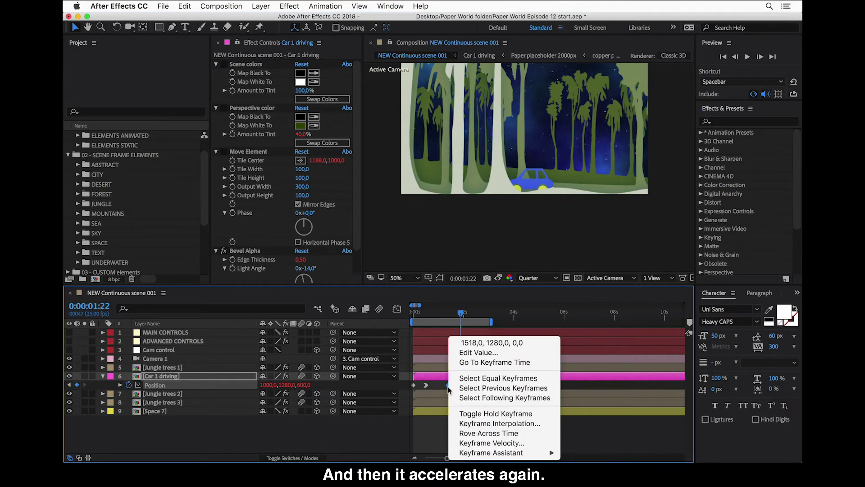
pyautogui.moveTo(528, 449)
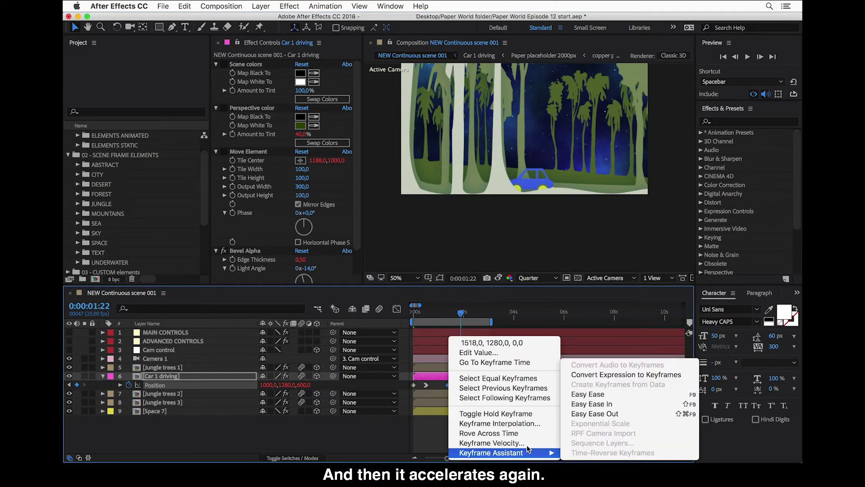
pyautogui.click(612, 415)
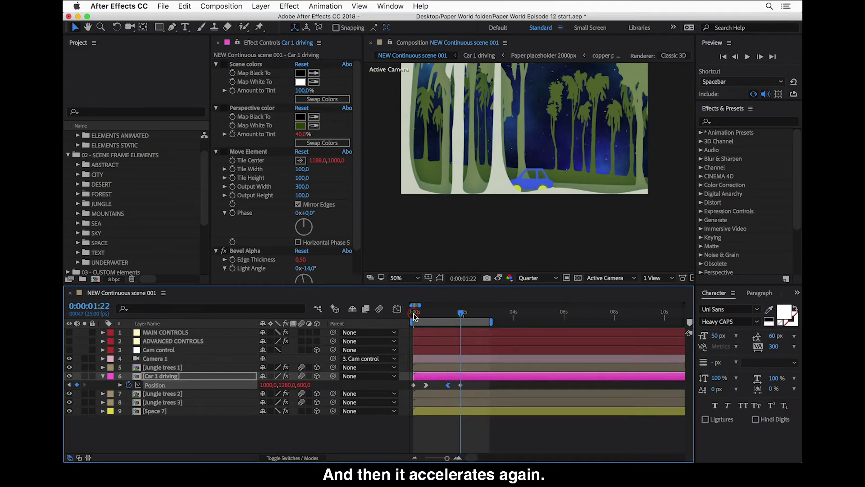
# - Preview the car animation from the start of the composition
pyautogui.click(414, 314)
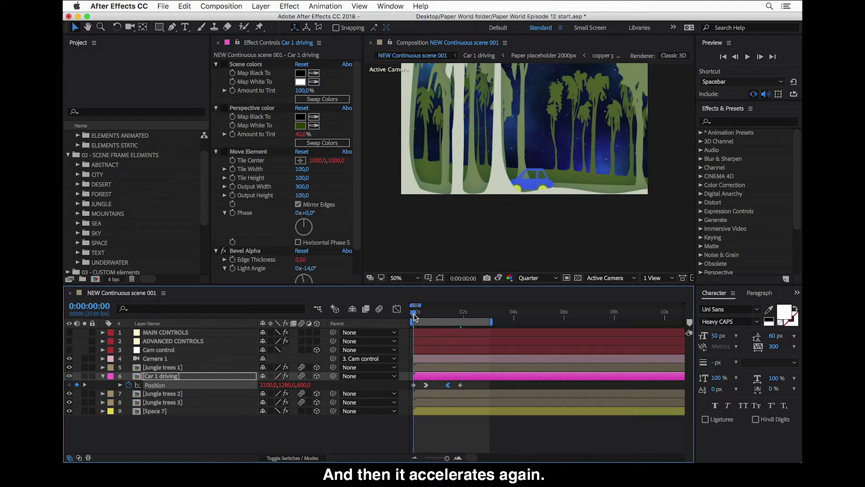
pyautogui.press('space')
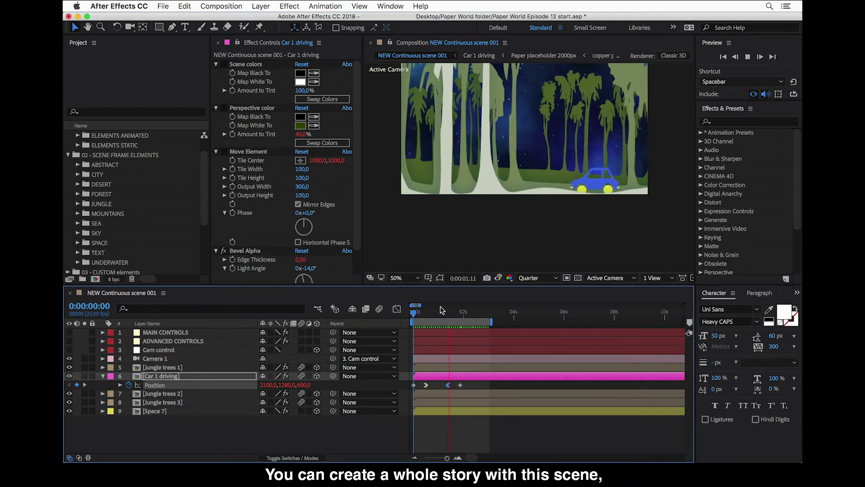
pyautogui.press('space')
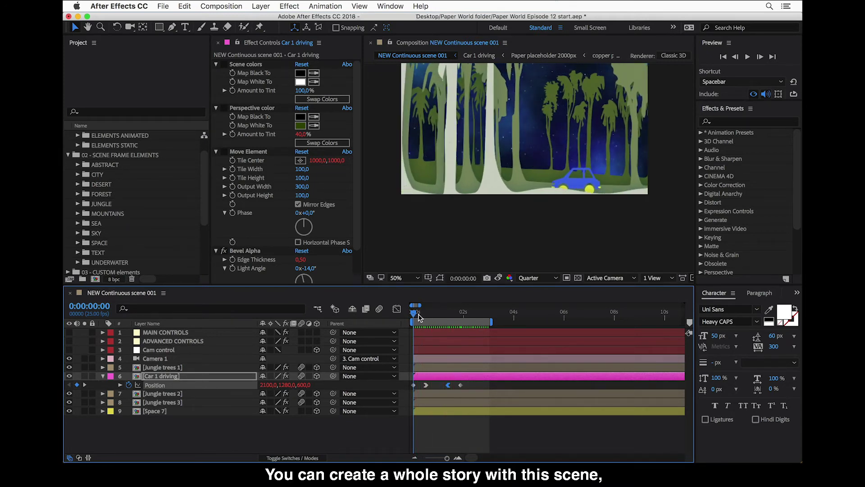
pyautogui.press('space')
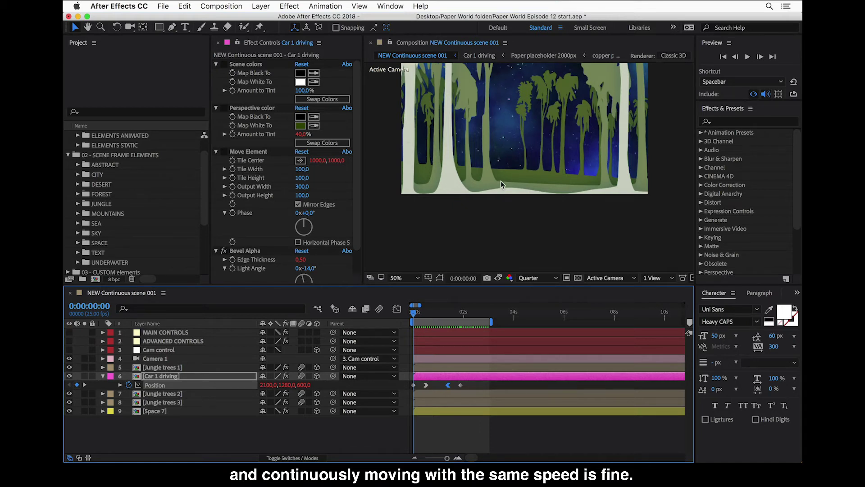
# - Collapse the Car 1 driving layer and show the Scale property of the Jungle trees 1, 2 and 3 layers
pyautogui.click(170, 352)
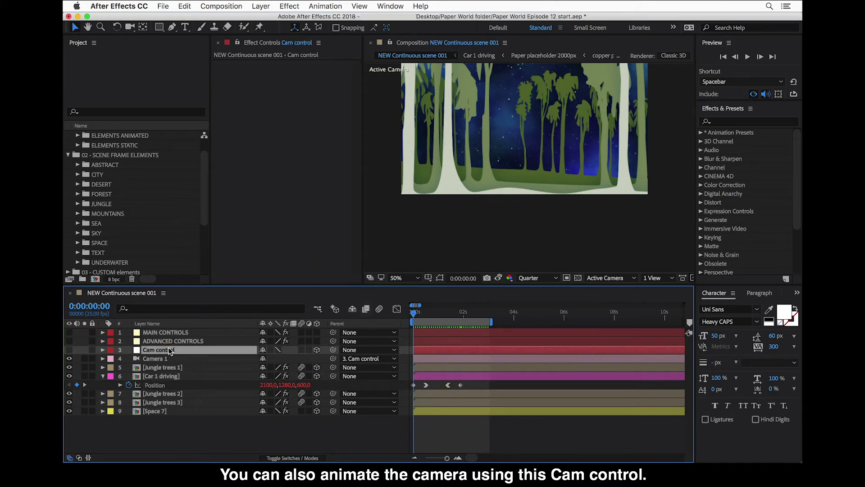
pyautogui.click(103, 376)
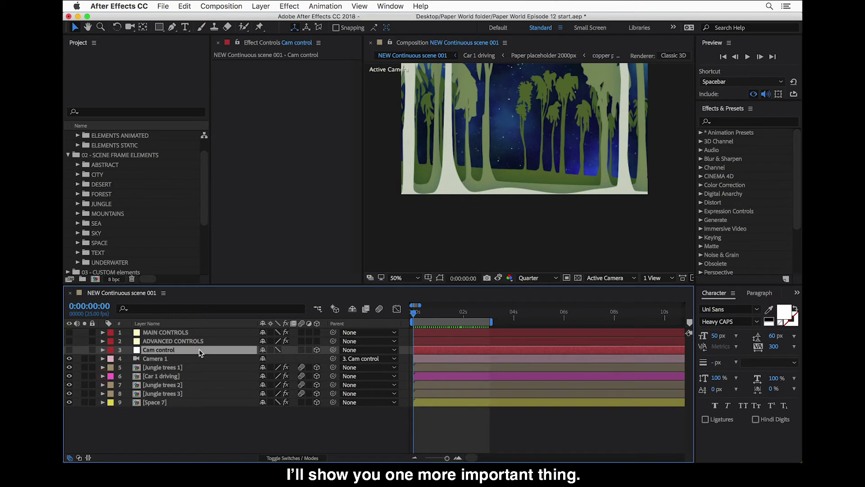
pyautogui.click(181, 368)
pyautogui.keyDown('super'); pyautogui.click(177, 385); pyautogui.keyUp('super')
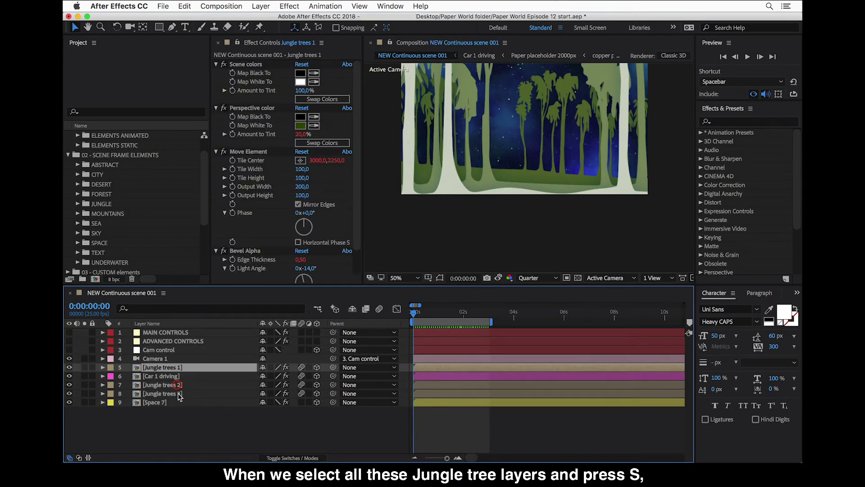
pyautogui.keyDown('super'); pyautogui.click(180, 395); pyautogui.keyUp('super')
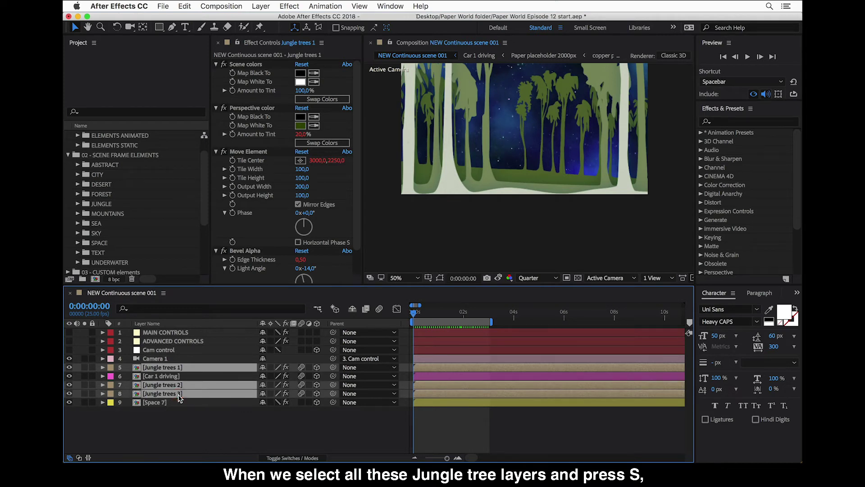
pyautogui.press('s')
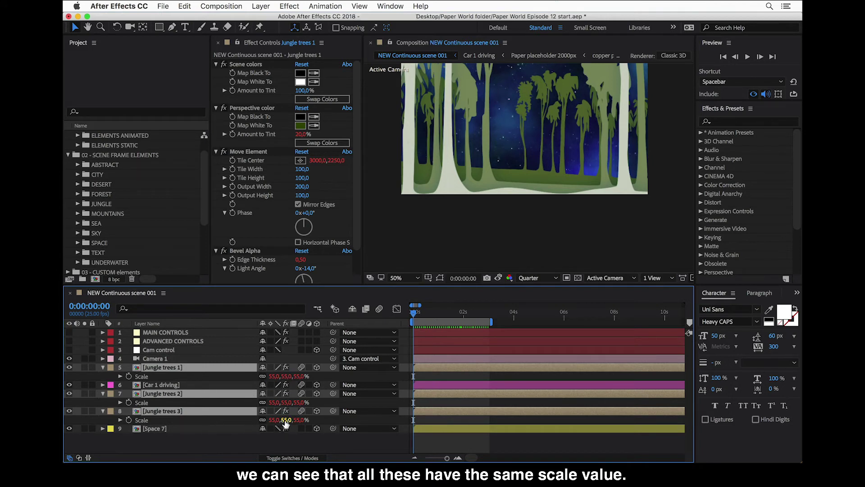
# - Set the Scale of the Jungle trees 3 layer to 15%
pyautogui.click(181, 412)
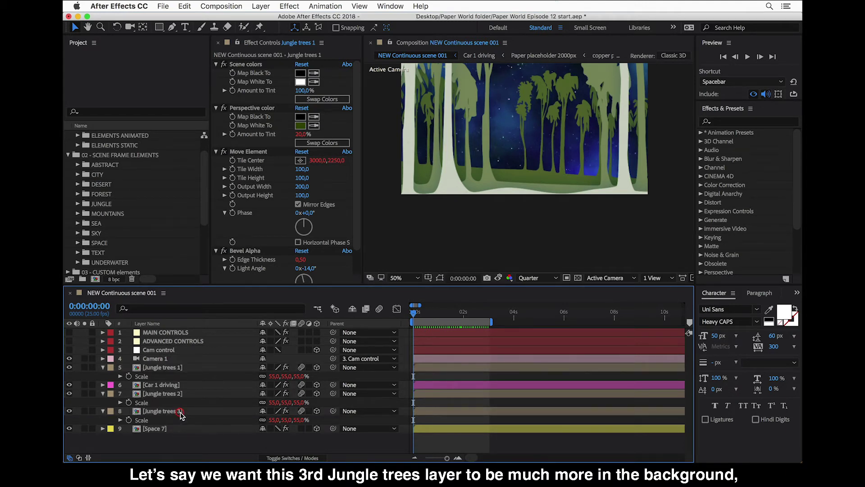
pyautogui.click(180, 412)
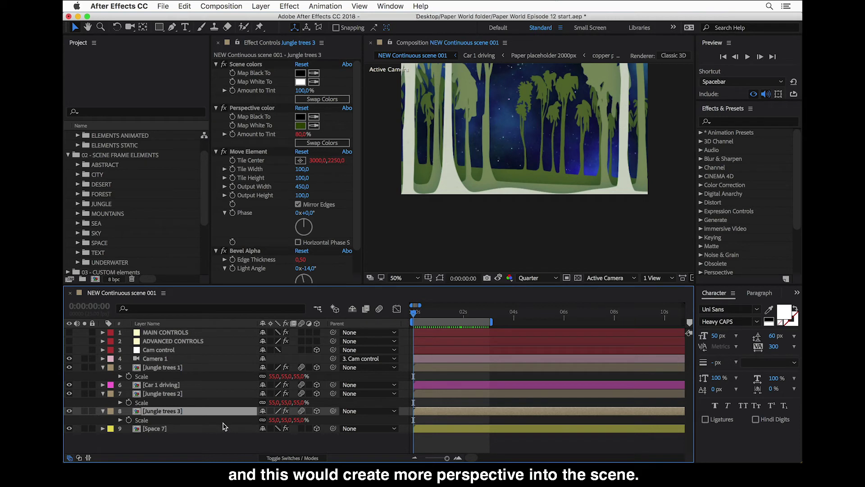
pyautogui.click(286, 419)
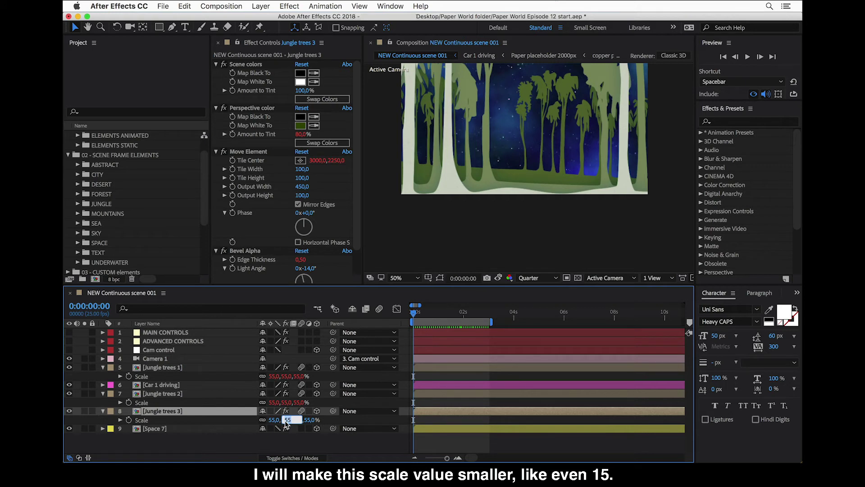
pyautogui.write('15')
pyautogui.press('Return')
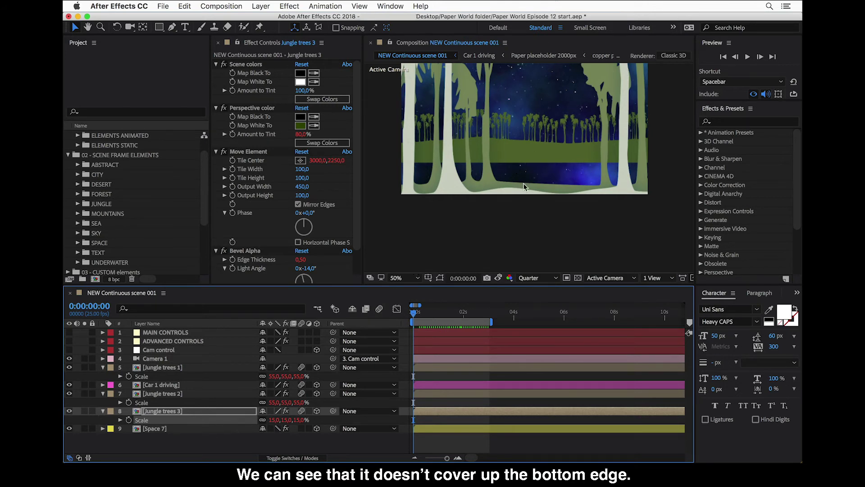
# - Show the Position of the Jungle trees 3 layer and set its Y value to 1300
pyautogui.click(243, 415)
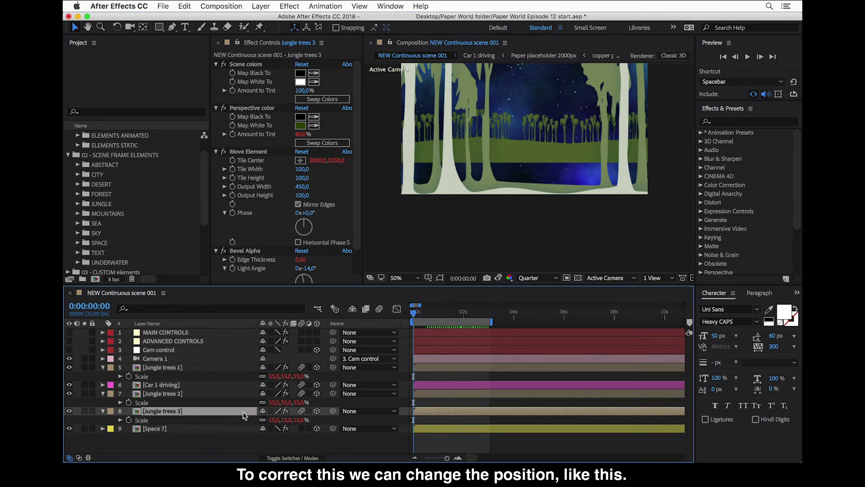
pyautogui.press('p')
pyautogui.click(282, 420)
pyautogui.write('1300')
pyautogui.press('Return')
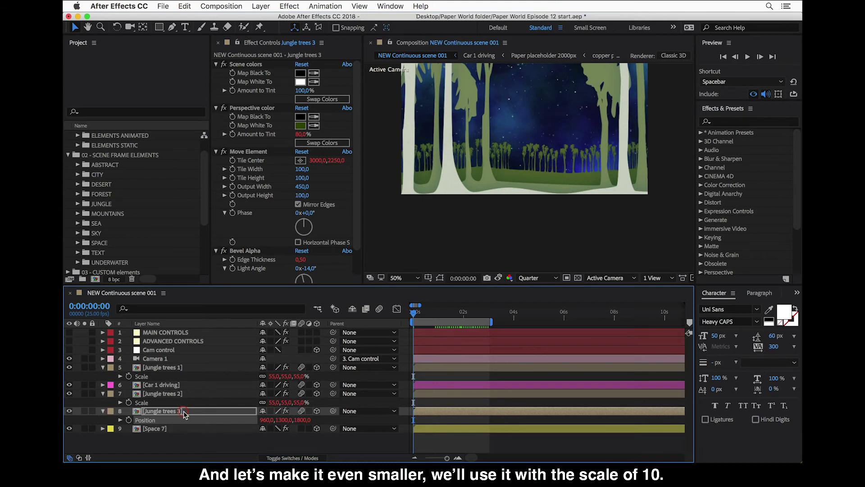
# - Show the Scale of the Jungle trees 3 layer again and set it to 10%
pyautogui.press('Return')
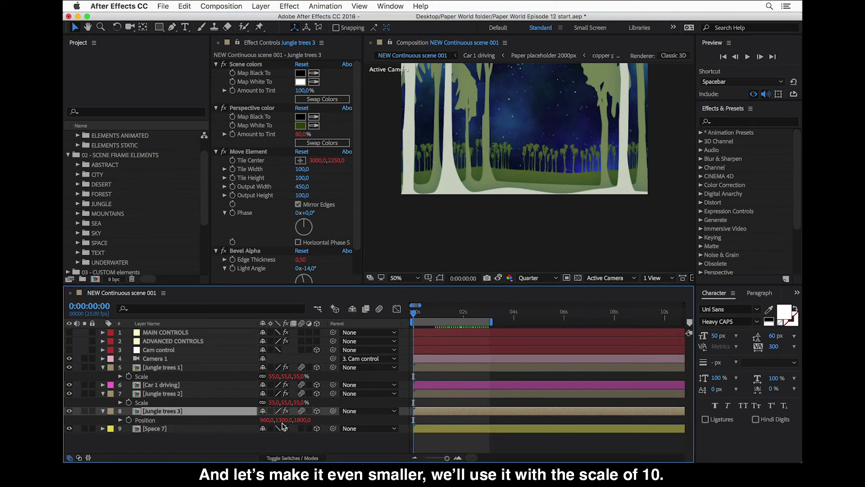
pyautogui.press('s')
pyautogui.click(274, 420)
pyautogui.write('10')
pyautogui.press('Return')
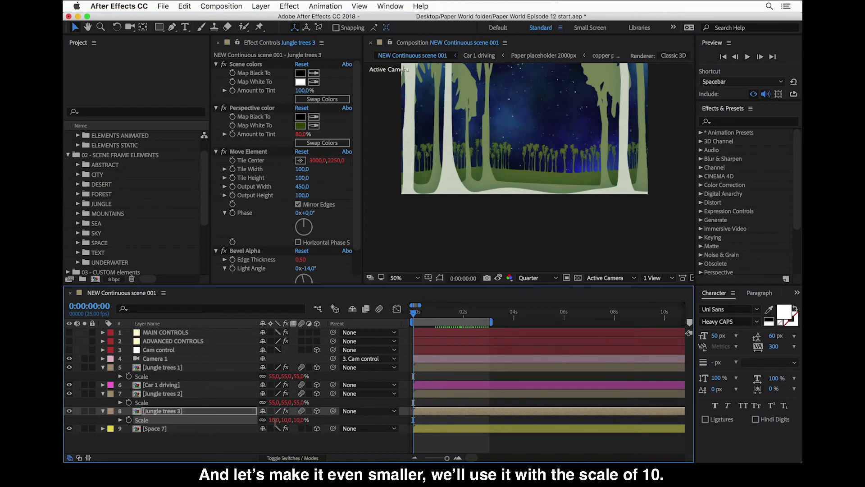
# - Solo the Jungle trees 3 layer and set its Move Element Output Width to 300
pyautogui.click(84, 411)
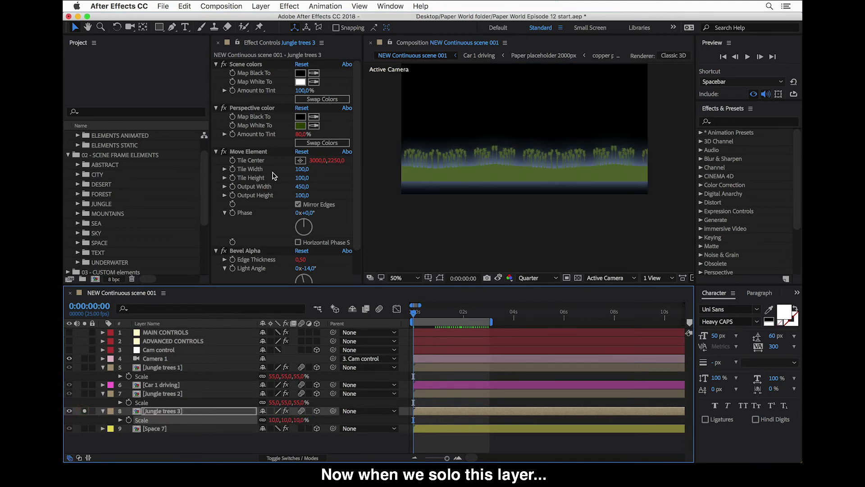
pyautogui.click(303, 187)
pyautogui.write('300')
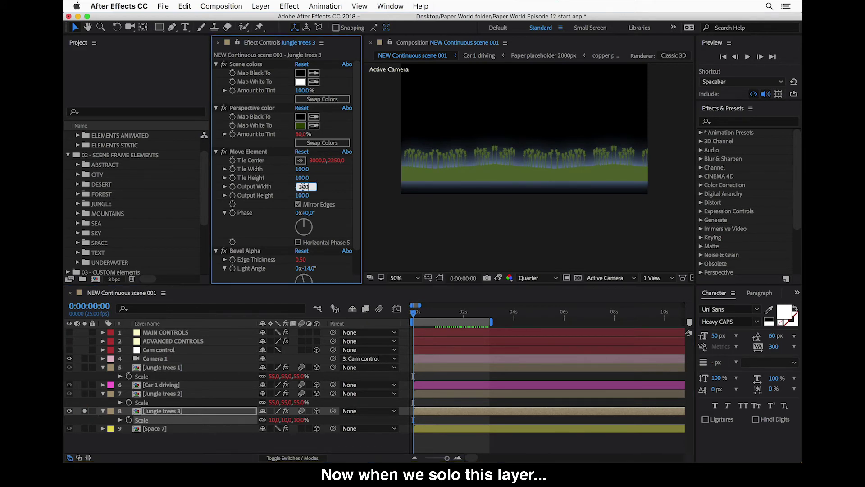
pyautogui.press('Return')
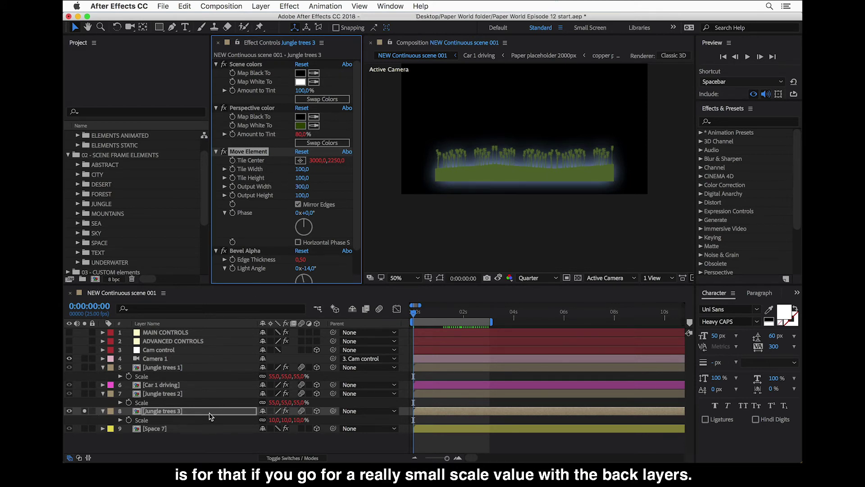
# - Set the Move Element Output Width of the Jungle trees 3 layer to 450 and turn off its solo
pyautogui.click(168, 413)
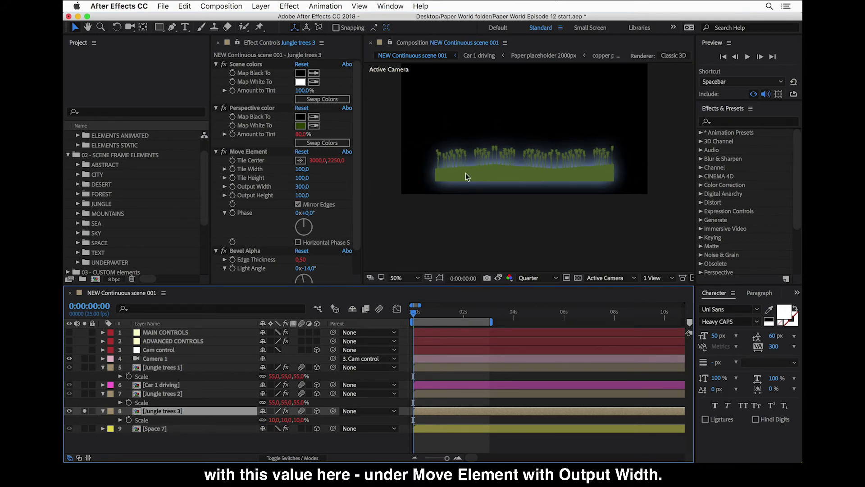
pyautogui.click(300, 187)
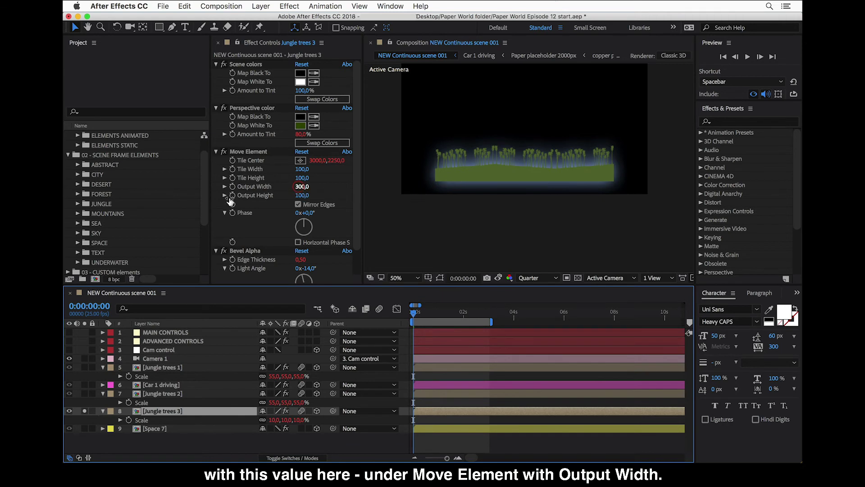
pyautogui.click(255, 190)
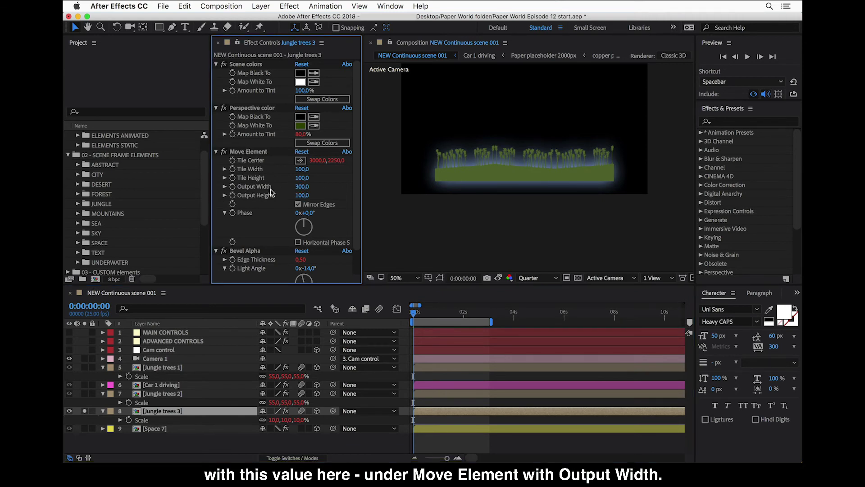
pyautogui.click(301, 186)
pyautogui.write('450')
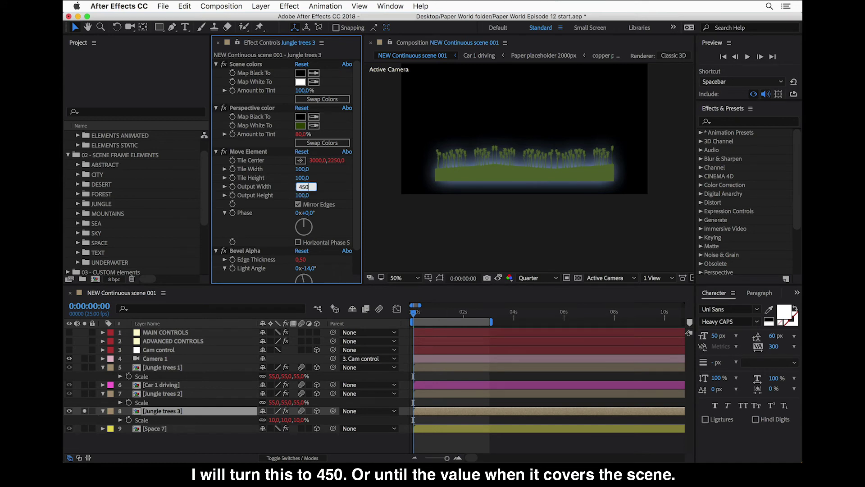
pyautogui.press('Return')
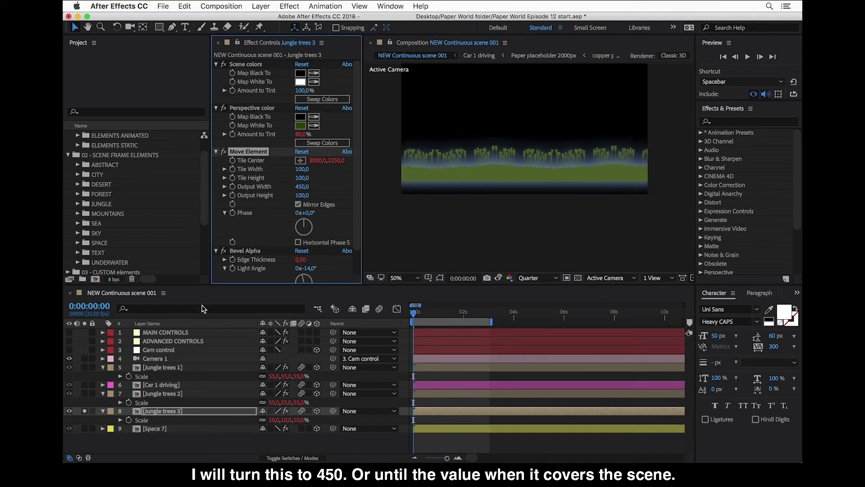
pyautogui.click(100, 418)
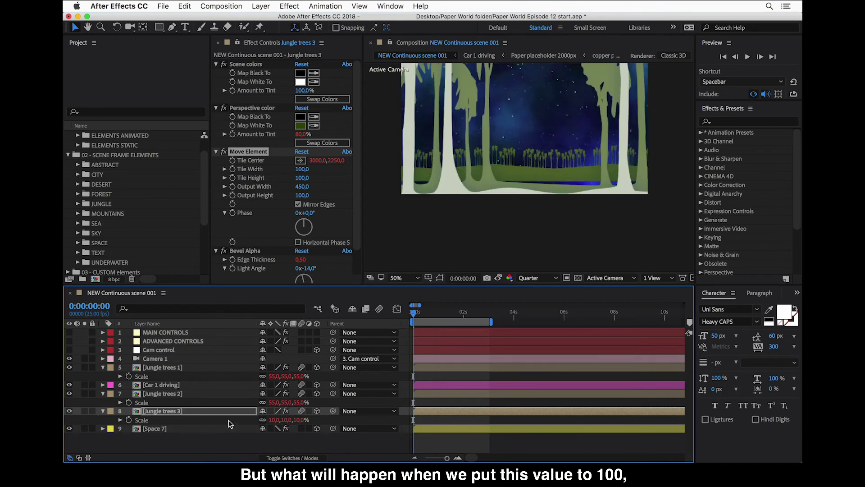
# - Set the Scale of the Jungle trees 3 layer to 100% and preview the scene's movement
pyautogui.click(286, 420)
pyautogui.write('100')
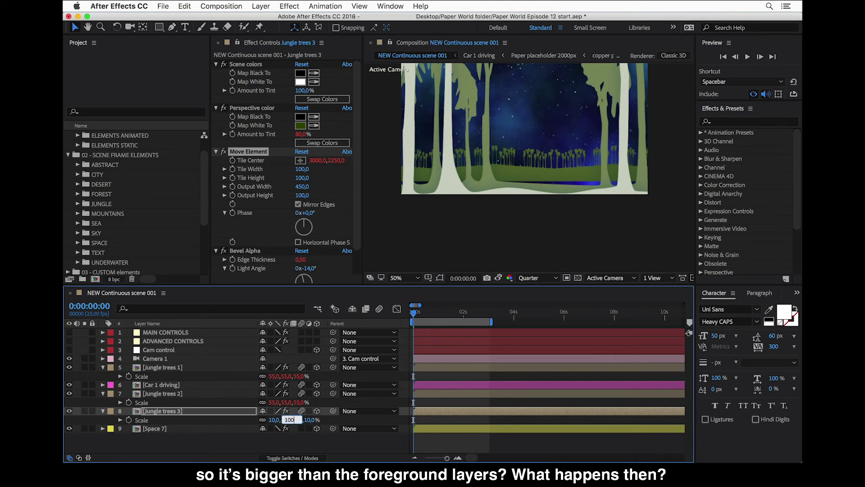
pyautogui.press('Return')
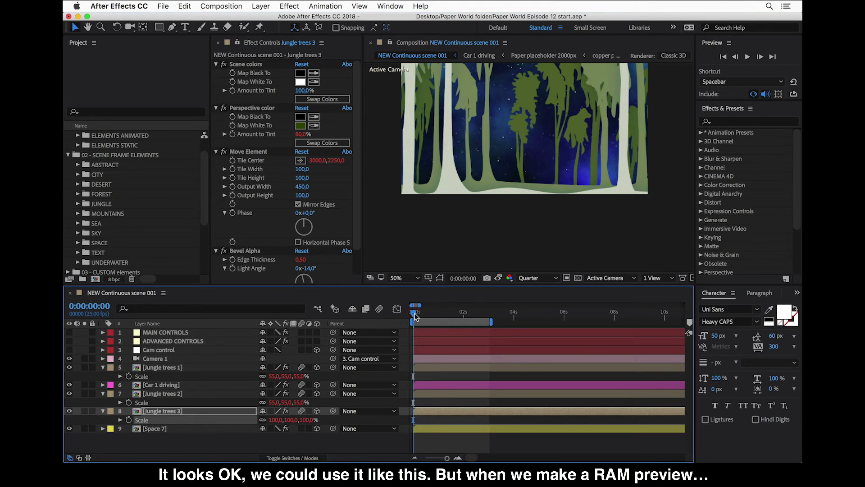
pyautogui.press('space')
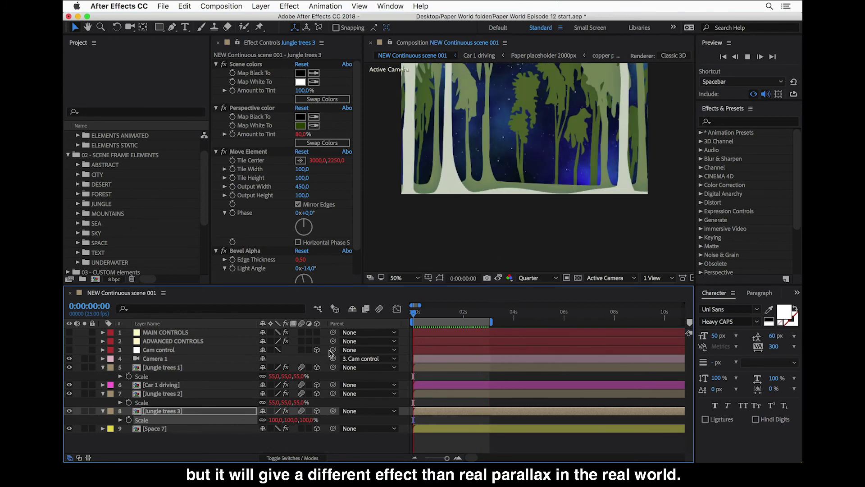
# - Collapse the Jungle trees 2 and Jungle trees 1 layers and show the effect settings of the ADVANCED CONTROLS layer
pyautogui.click(104, 395)
pyautogui.click(103, 368)
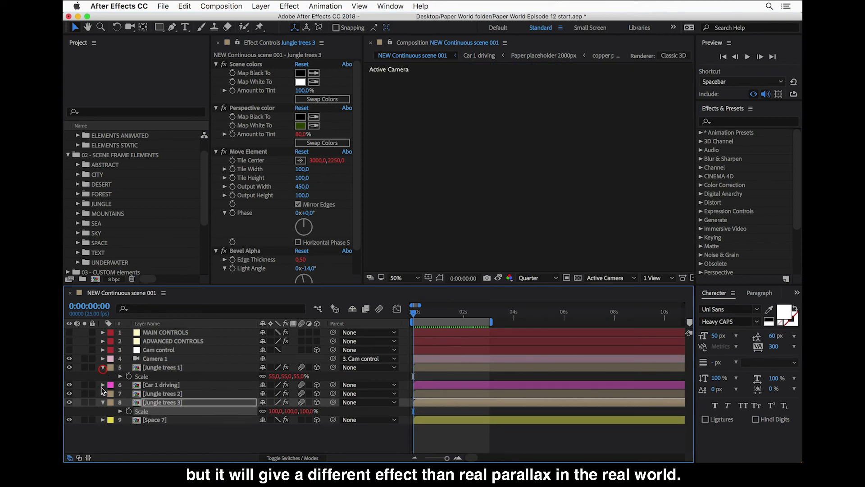
pyautogui.click(179, 344)
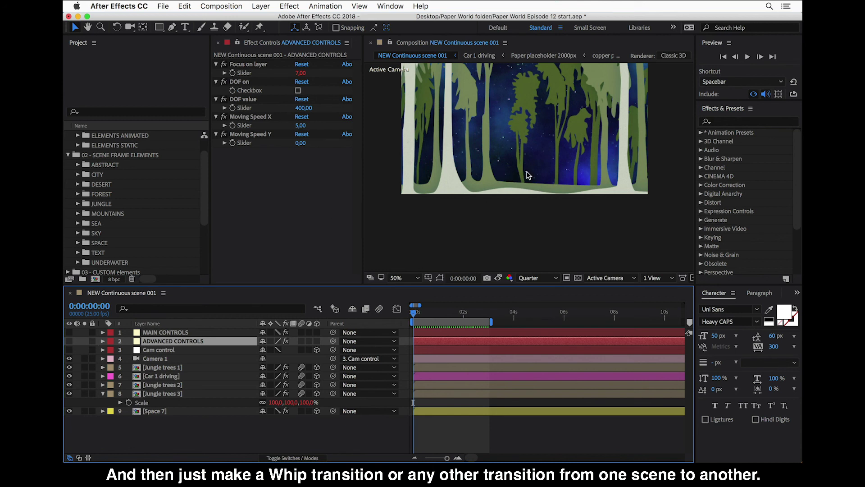
# - Collapse the Jungle trees 3 layer and select it to show its effect settings
pyautogui.click(104, 396)
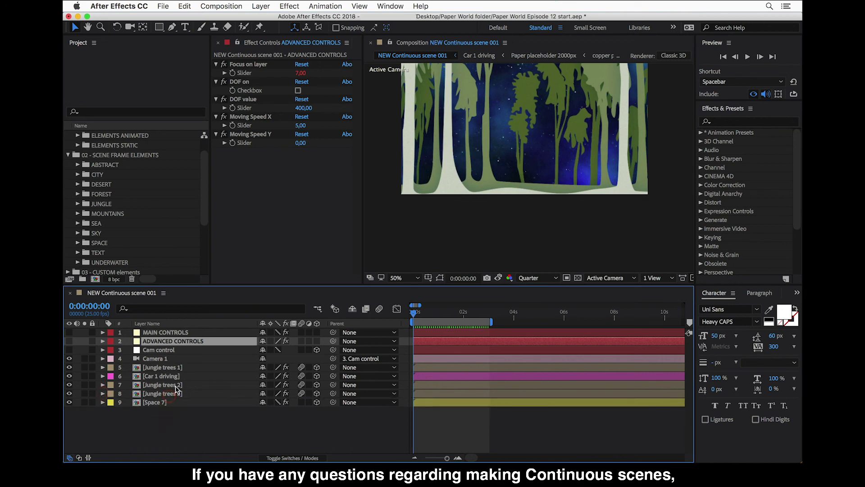
pyautogui.click(175, 392)
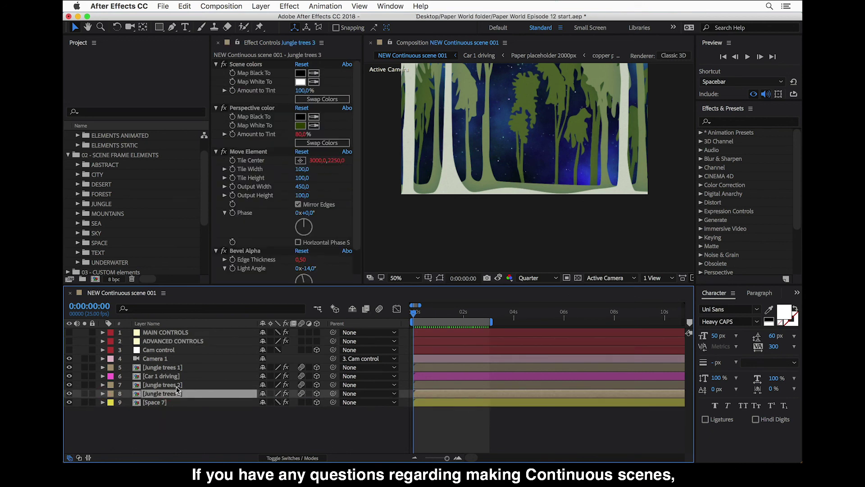